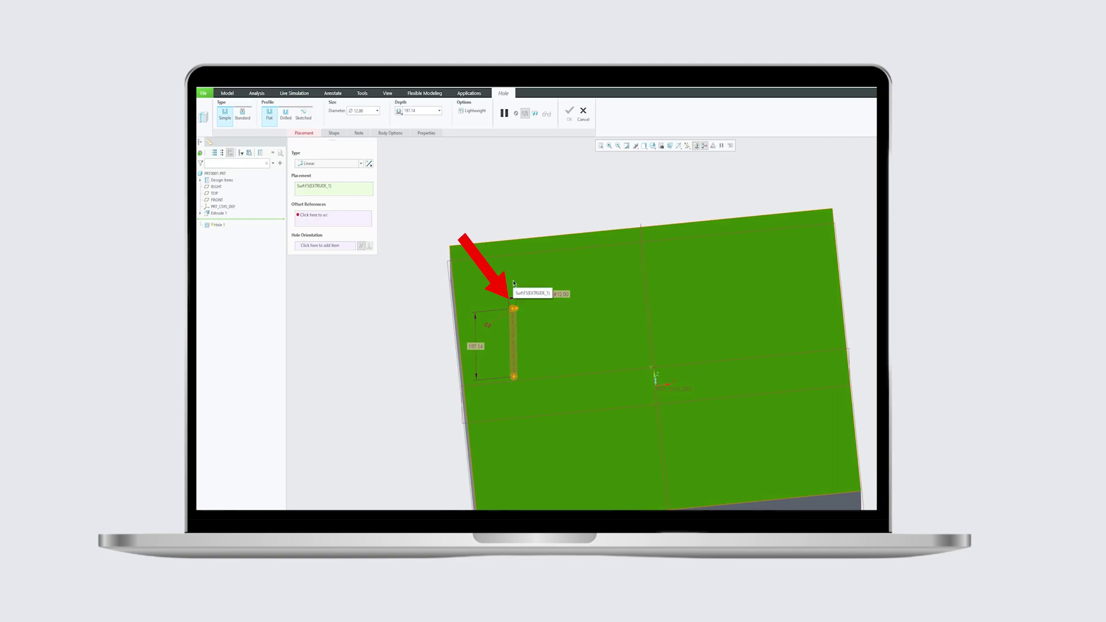
Reorient the view to show the extruded block from the side
{"action": "key", "text": "ctrl+d"}
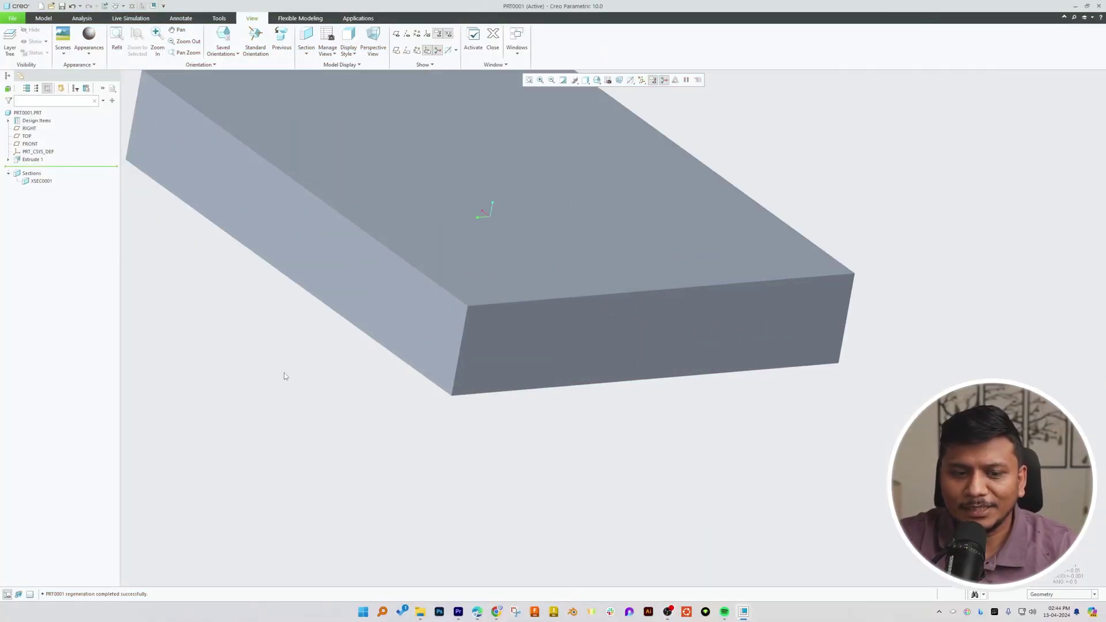
Return to the isometric view and start a hole on the block's top face
{"action": "key", "text": "ctrl+d"}
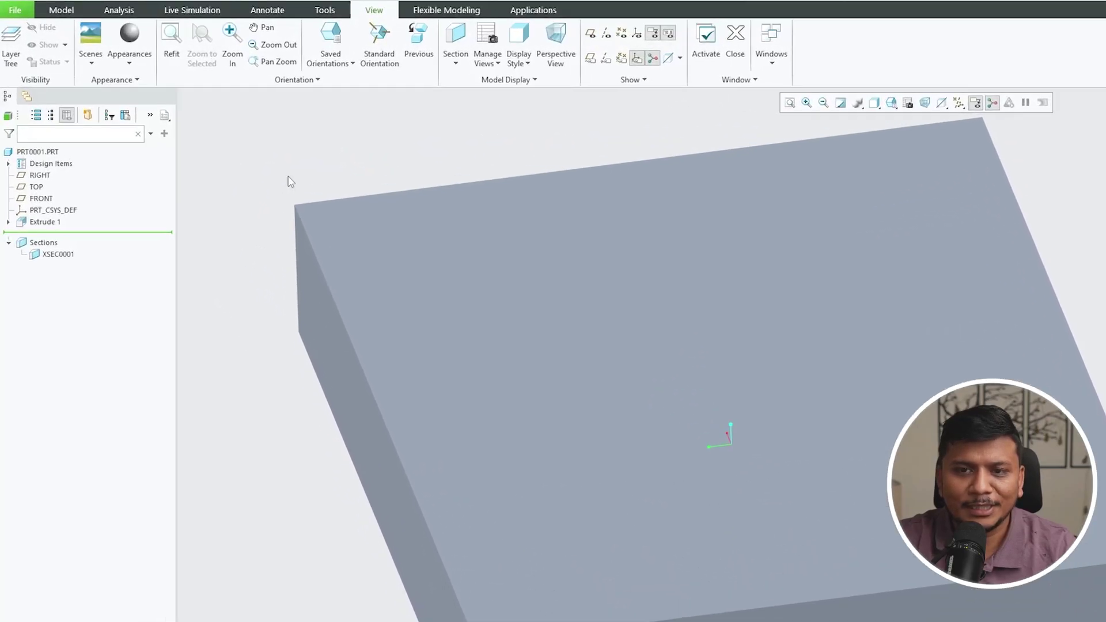
{"action": "left_click", "coordinate": [61, 10]}
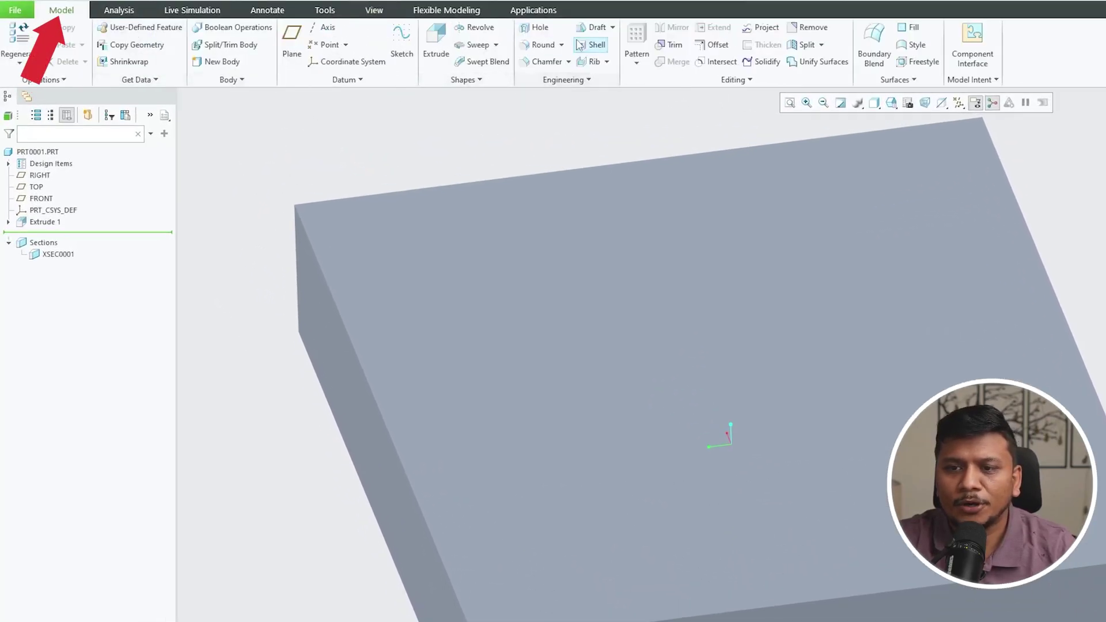
{"action": "left_click", "coordinate": [535, 29]}
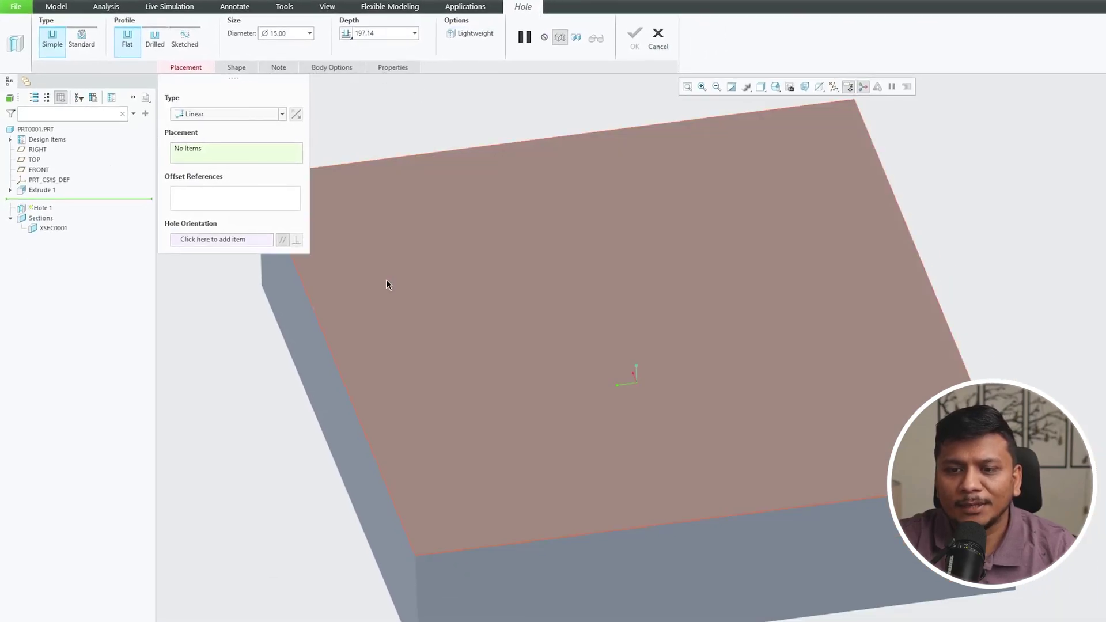
{"action": "left_click", "coordinate": [386, 282]}
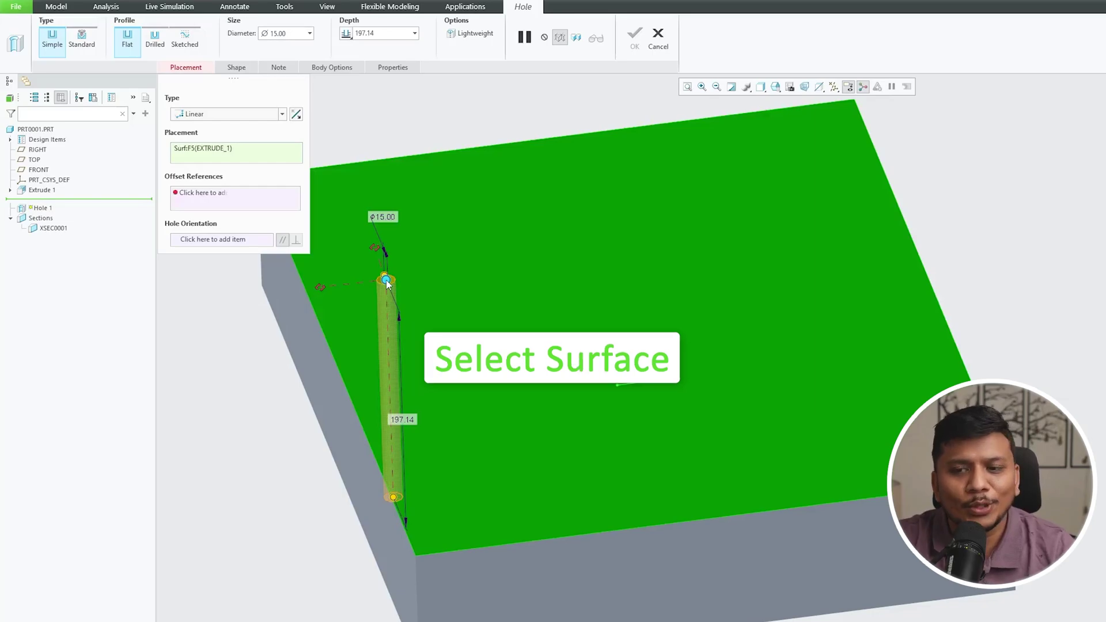
Show datum planes and axes, then offset the hole 174.70 from the TOP plane
{"action": "left_click", "coordinate": [834, 87]}
{"action": "left_click", "coordinate": [838, 103]}
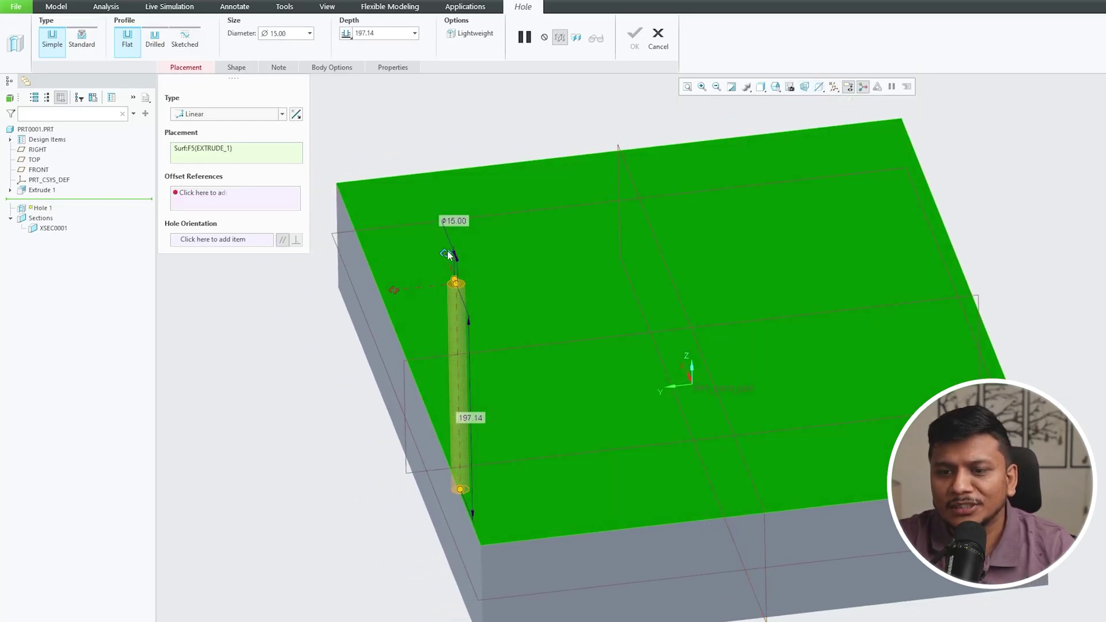
{"action": "left_click_drag", "start_coordinate": [447, 254], "coordinate": [662, 259]}
Set the hole's offset references to RIGHT (122.64) and TOP (174.70), then zoom to fit
{"action": "right_click", "coordinate": [268, 348]}
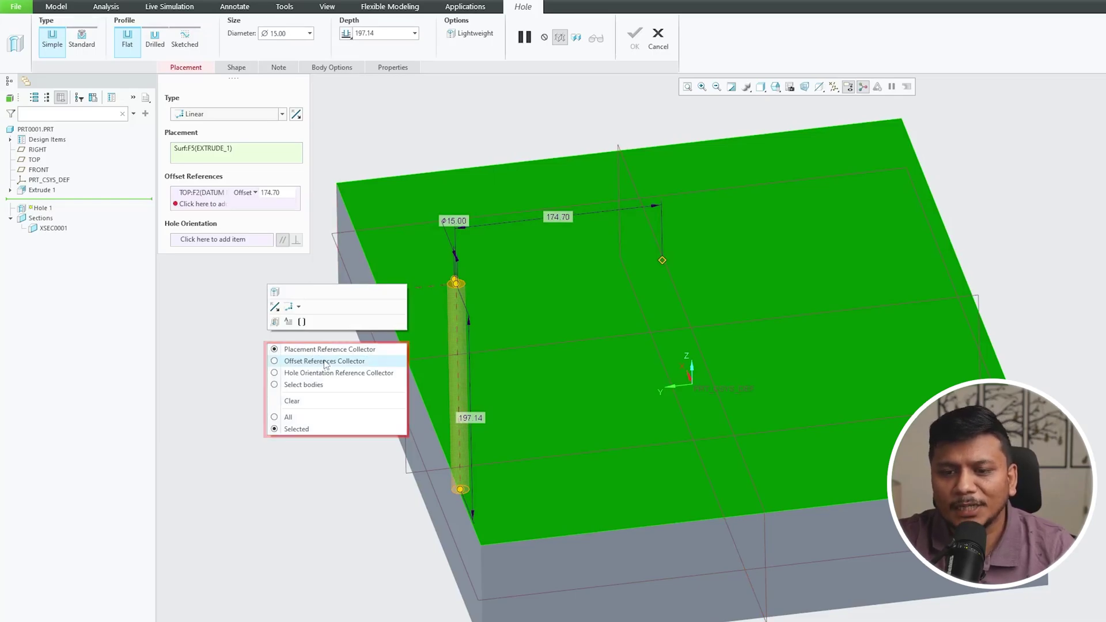
{"action": "left_click", "coordinate": [325, 362]}
{"action": "left_click", "coordinate": [516, 345]}
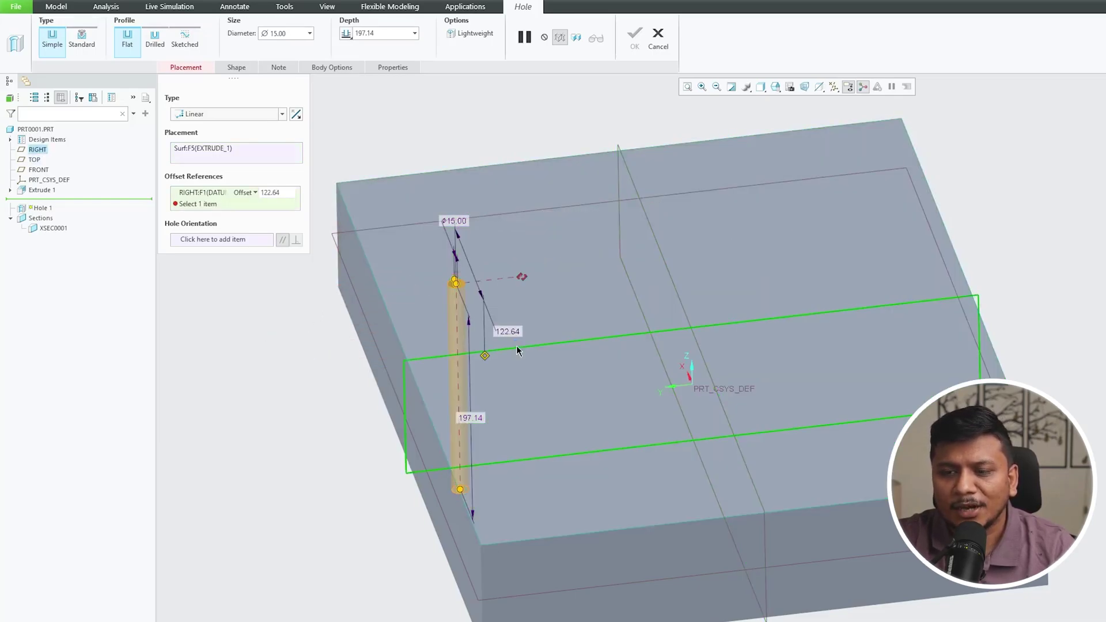
{"action": "left_click", "coordinate": [647, 213], "text": "ctrl"}
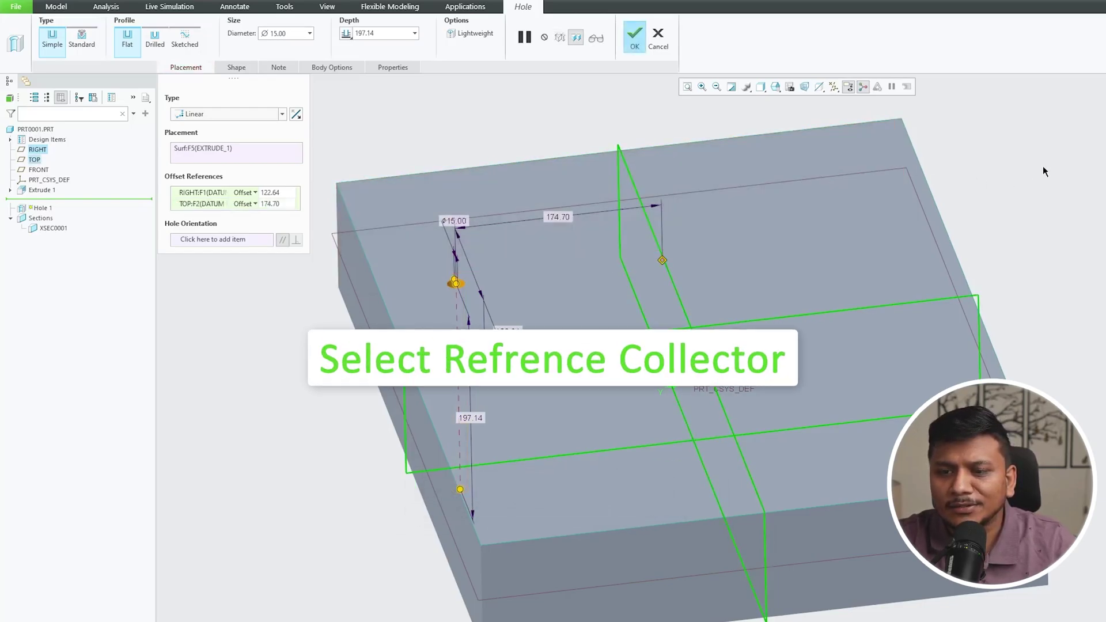
{"action": "scroll", "coordinate": [530, 271], "scroll_direction": "down", "scroll_amount": 3}
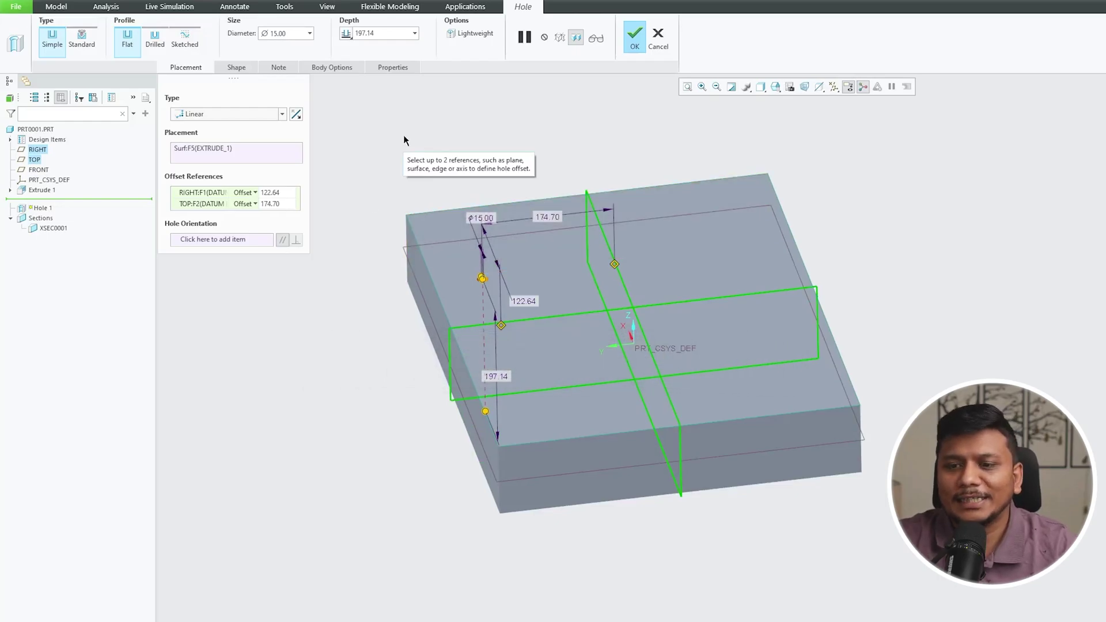
{"action": "scroll", "coordinate": [392, 123], "scroll_direction": "up", "scroll_amount": 2}
{"action": "scroll", "coordinate": [480, 216], "scroll_direction": "up", "scroll_amount": 2}
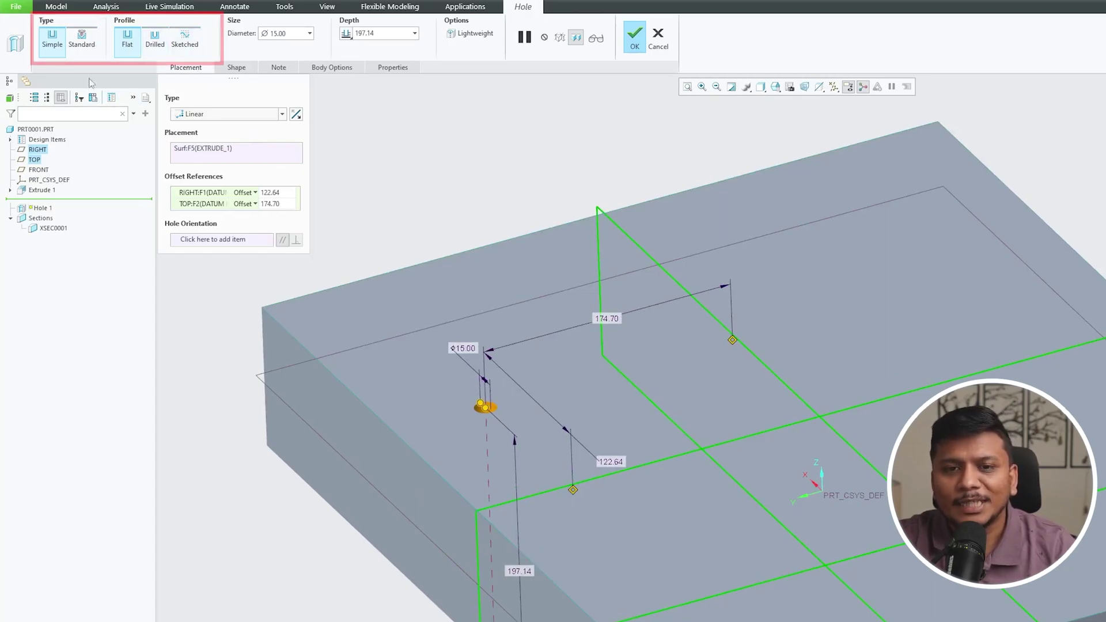
Make the hole a Standard tapped hole and browse the screw size list
{"action": "left_click", "coordinate": [84, 39]}
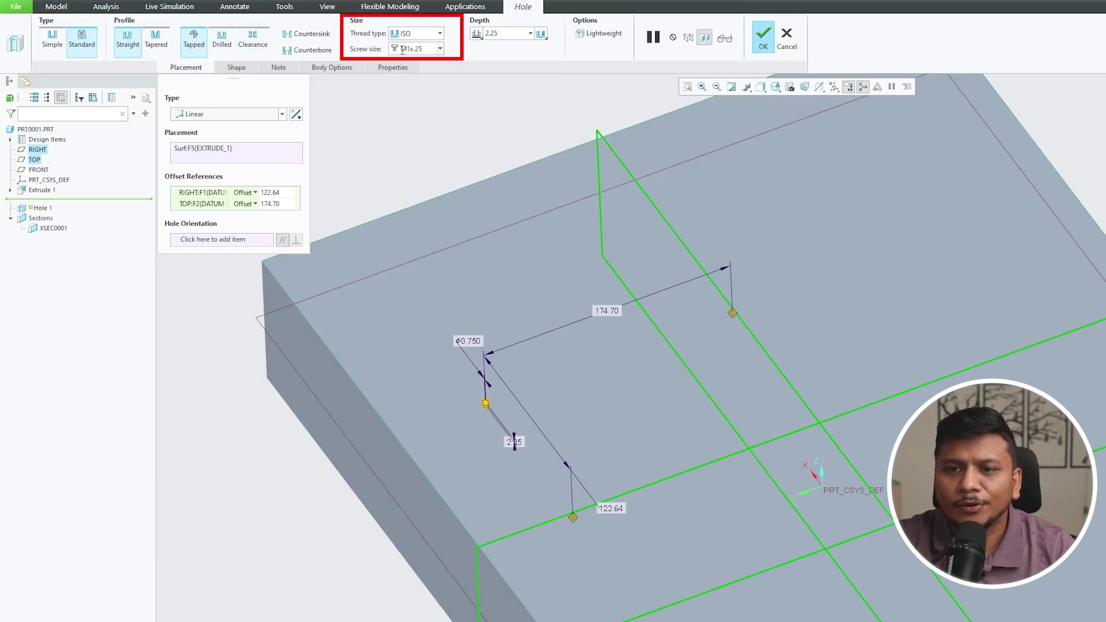
{"action": "left_click", "coordinate": [440, 49]}
{"action": "scroll", "coordinate": [429, 75], "scroll_direction": "down", "scroll_amount": 1}
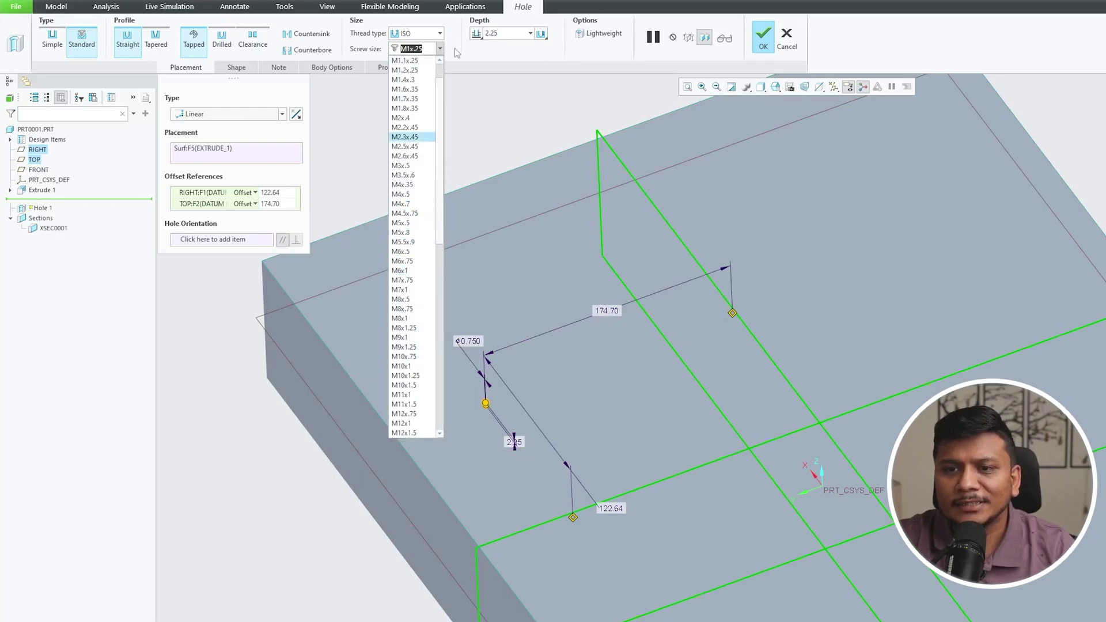
Try the UNC and UNF thread types, then settle on ISO
{"action": "left_click", "coordinate": [441, 34]}
{"action": "left_click", "coordinate": [441, 34]}
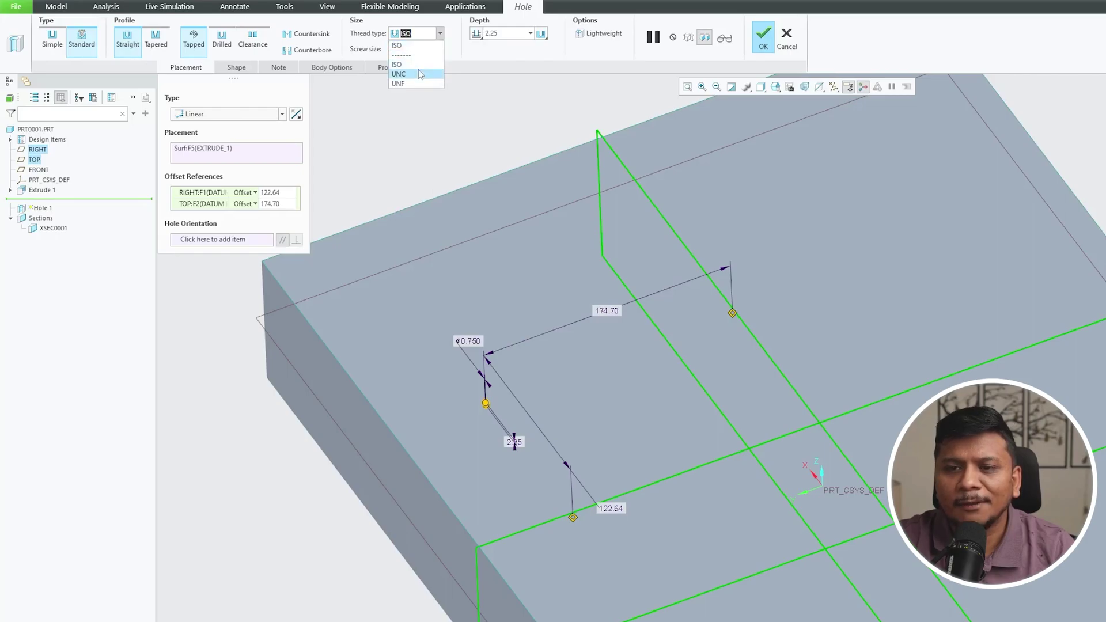
{"action": "left_click", "coordinate": [419, 73]}
{"action": "left_click", "coordinate": [441, 34]}
{"action": "left_click", "coordinate": [420, 84]}
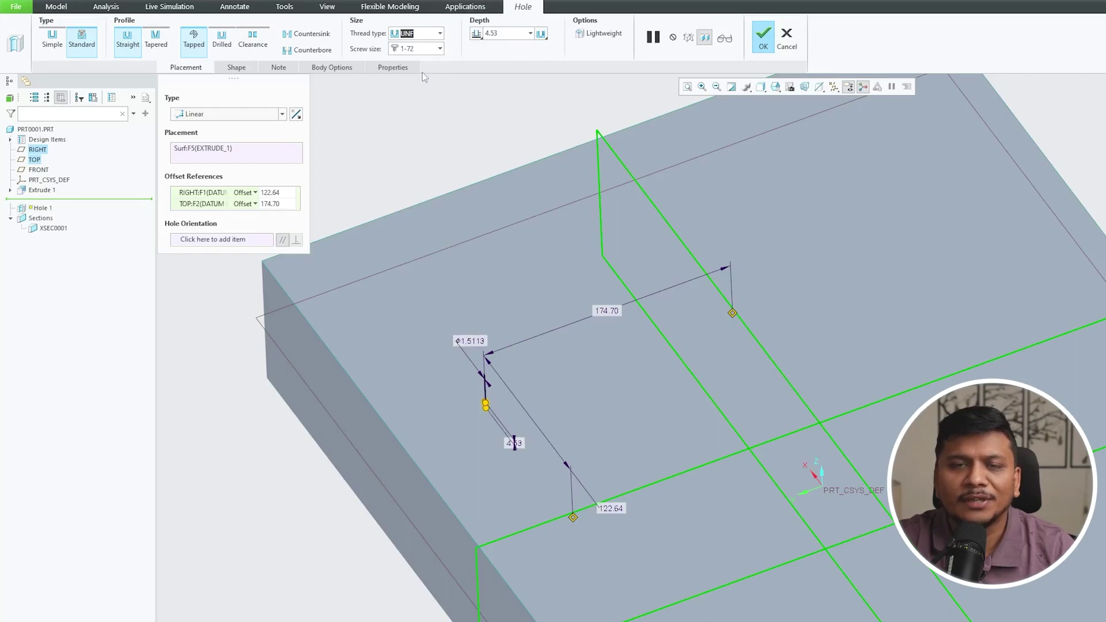
{"action": "left_click", "coordinate": [440, 33]}
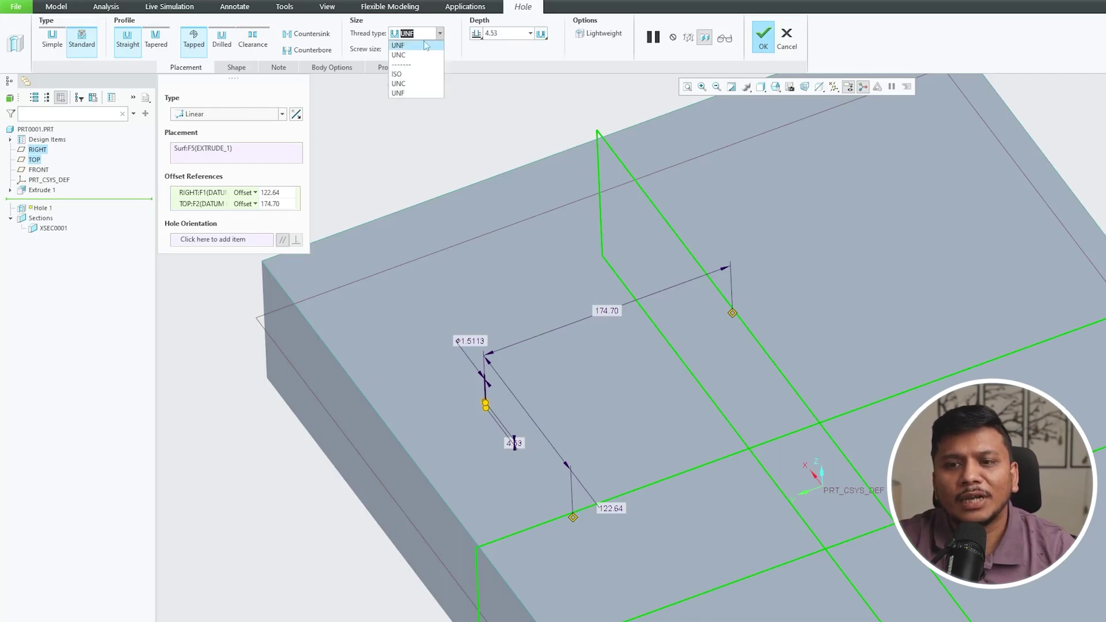
{"action": "left_click", "coordinate": [414, 74]}
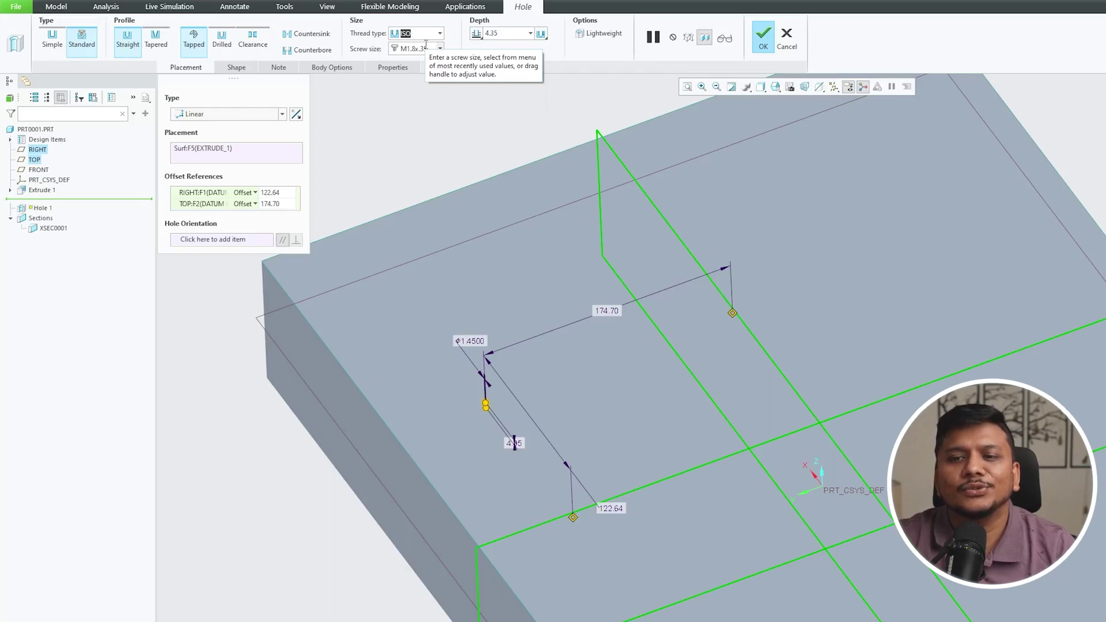
Set the ISO screw size to M8x1.25 and centre the view on the hole preview
{"action": "left_click", "coordinate": [440, 48]}
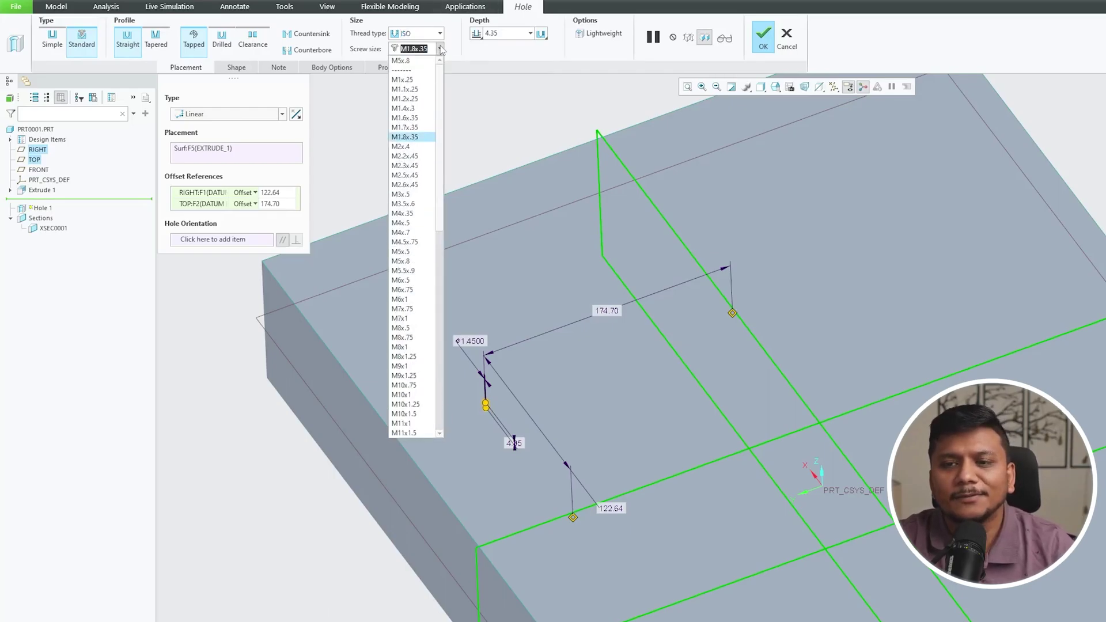
{"action": "left_click", "coordinate": [420, 357]}
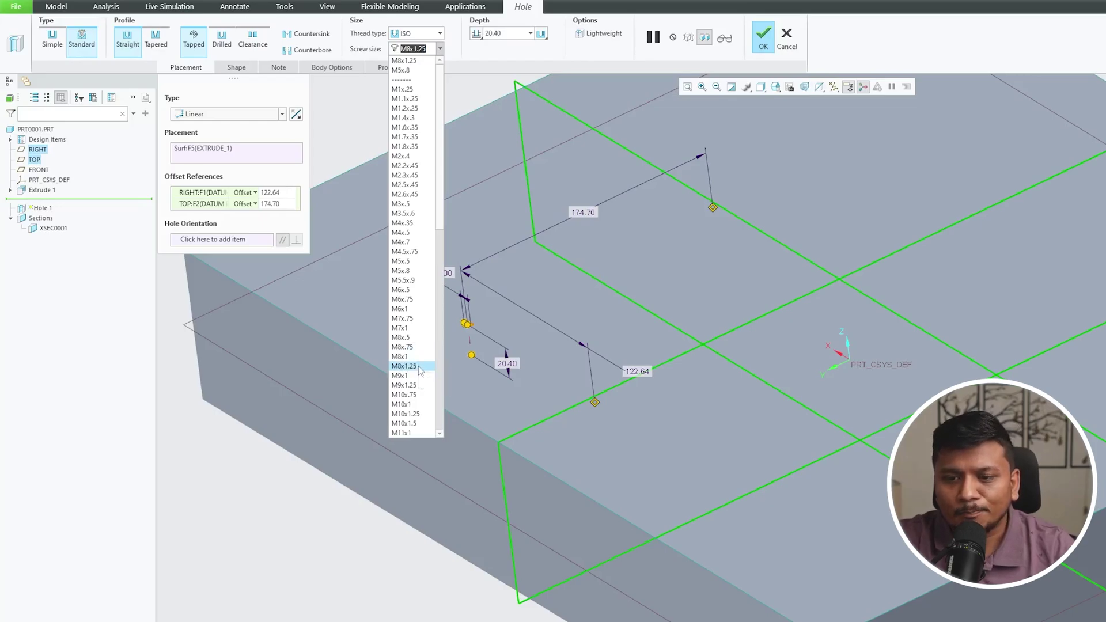
{"action": "left_click", "coordinate": [455, 351]}
{"action": "scroll", "coordinate": [459, 350], "scroll_direction": "down", "scroll_amount": 3}
{"action": "scroll", "coordinate": [459, 348], "scroll_direction": "down", "scroll_amount": 2}
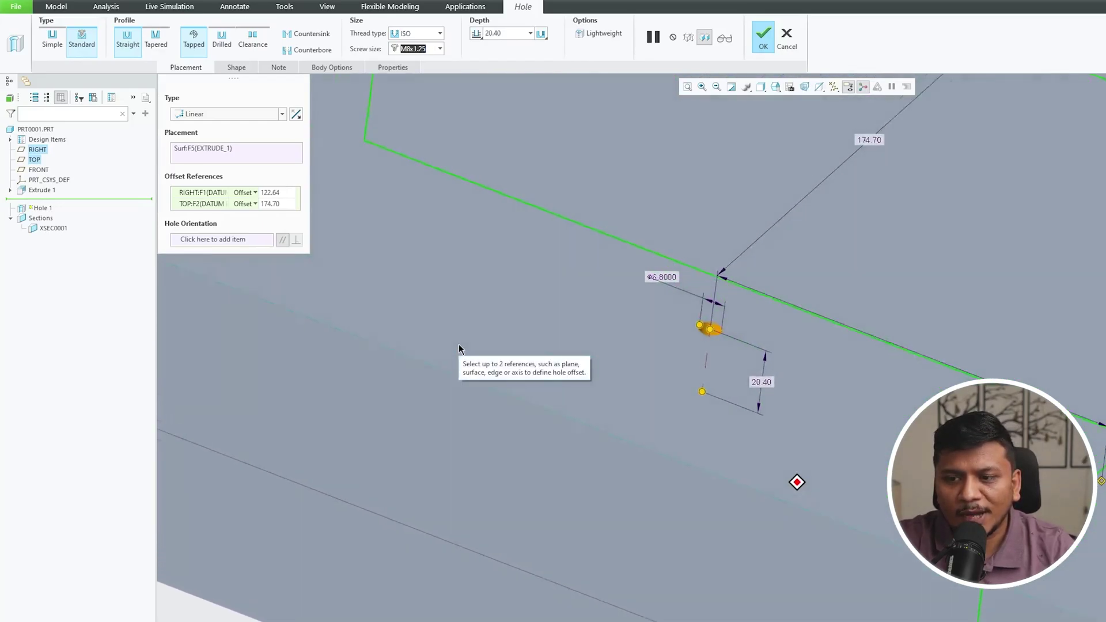
{"action": "mouse_move", "coordinate": [667, 415]}
{"action": "middle_mouse_down", "text": "shift"}
{"action": "mouse_move", "coordinate": [547, 412]}
{"action": "mouse_move", "coordinate": [562, 409]}
{"action": "middle_mouse_up", "text": "shift"}
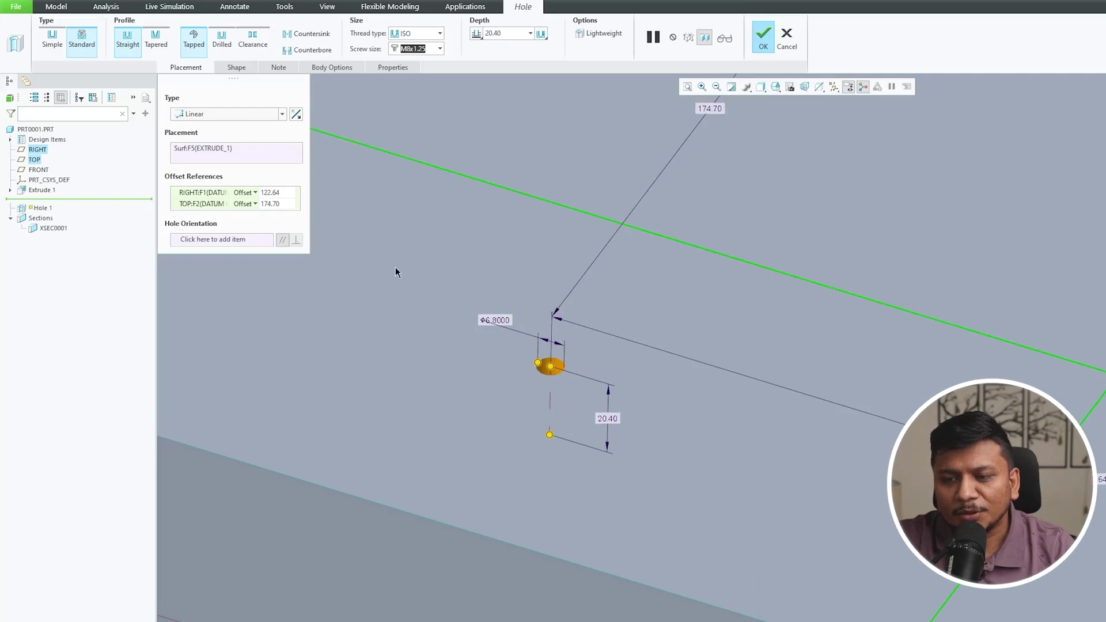
Set the hole's drill depth to 25 and tilt the block to check it
{"action": "double_click", "coordinate": [613, 417]}
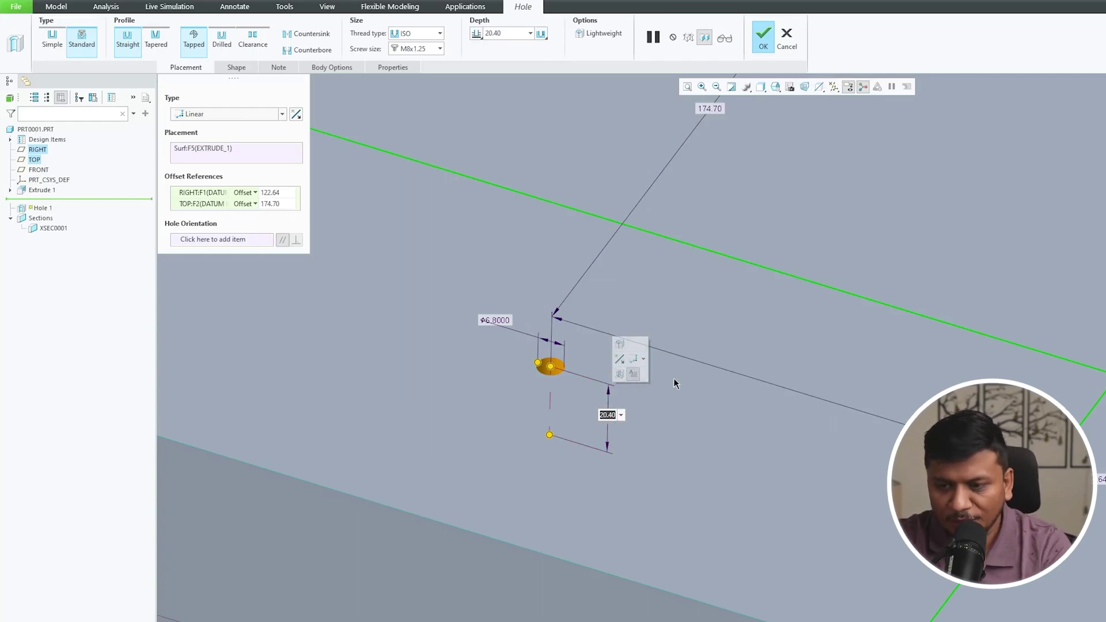
{"action": "type", "text": "25"}
{"action": "key", "text": "Return"}
{"action": "scroll", "coordinate": [648, 368], "scroll_direction": "down", "scroll_amount": 5}
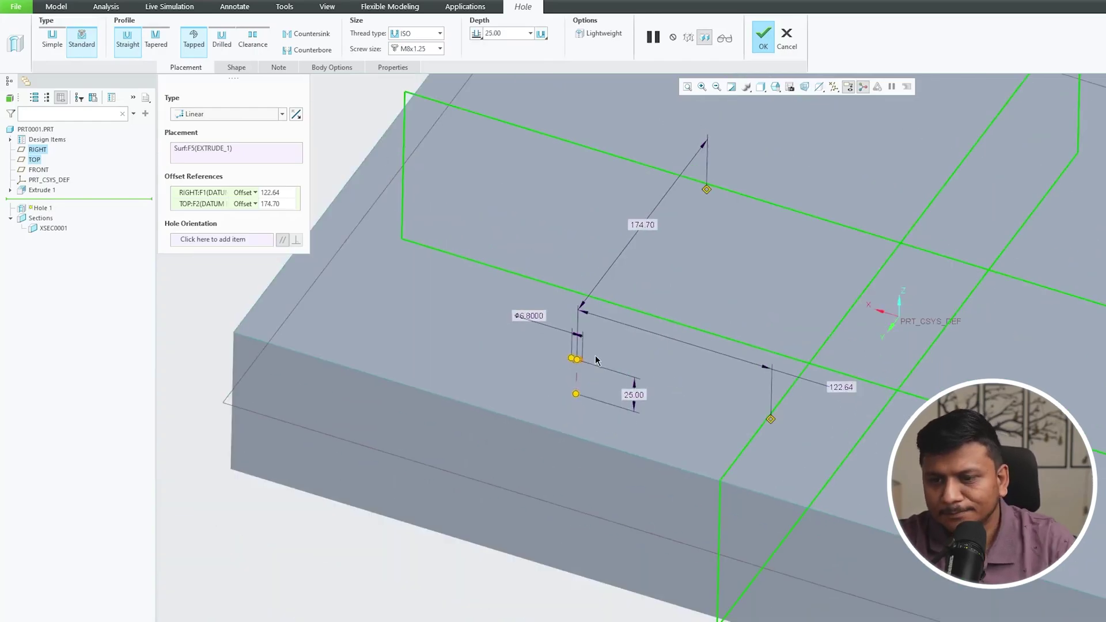
{"action": "scroll", "coordinate": [605, 368], "scroll_direction": "up", "scroll_amount": 2}
{"action": "middle_click_drag", "start_coordinate": [604, 364], "coordinate": [681, 306]}
Finish Hole 1, then select it in the model tree and show its dimensions
{"action": "left_click", "coordinate": [764, 38]}
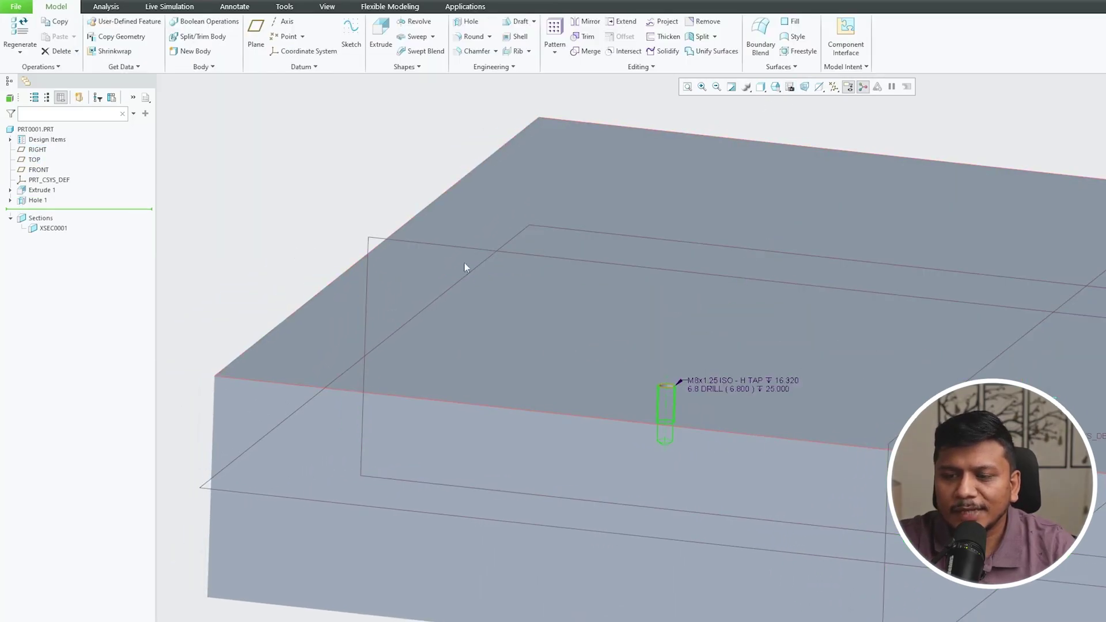
{"action": "scroll", "coordinate": [678, 420], "scroll_direction": "up", "scroll_amount": 4}
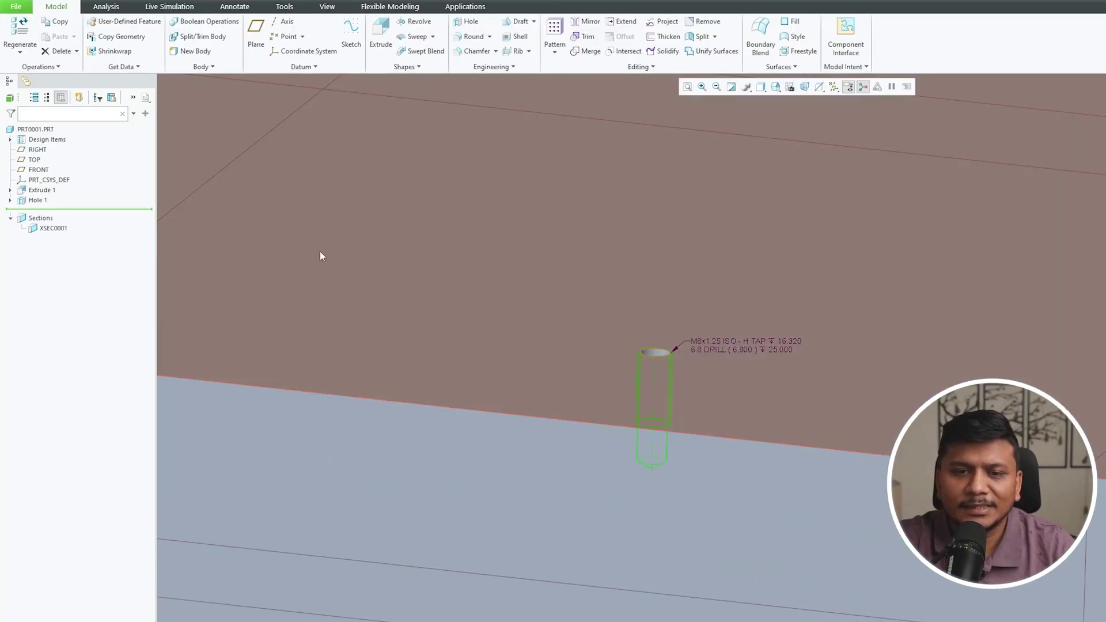
{"action": "scroll", "coordinate": [410, 317], "scroll_direction": "down", "scroll_amount": 4}
{"action": "left_click", "coordinate": [38, 200]}
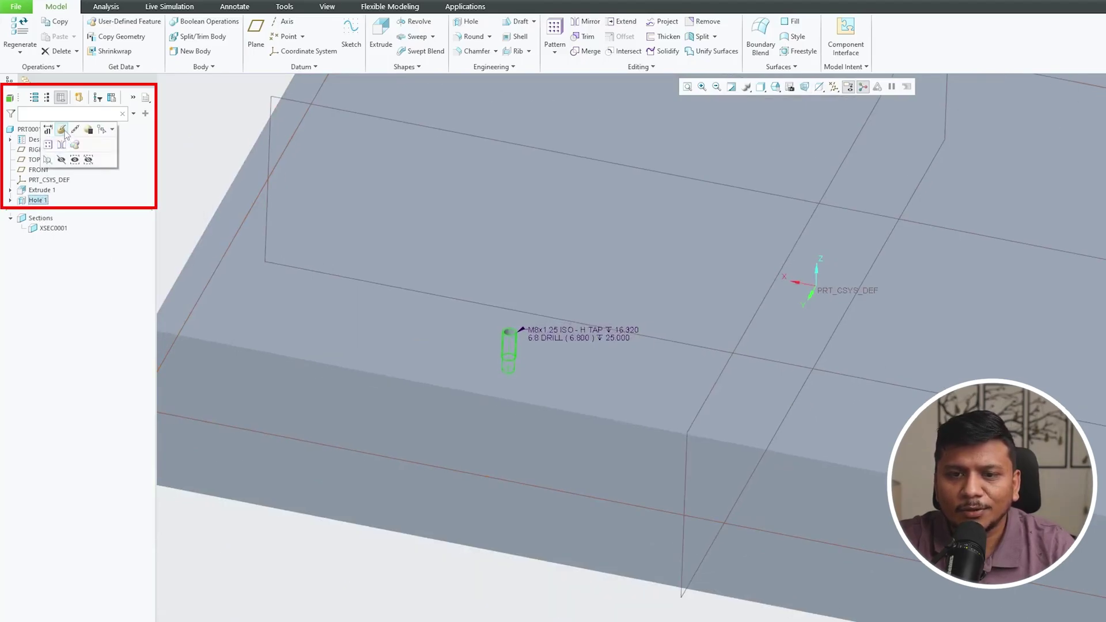
{"action": "left_click", "coordinate": [49, 130]}
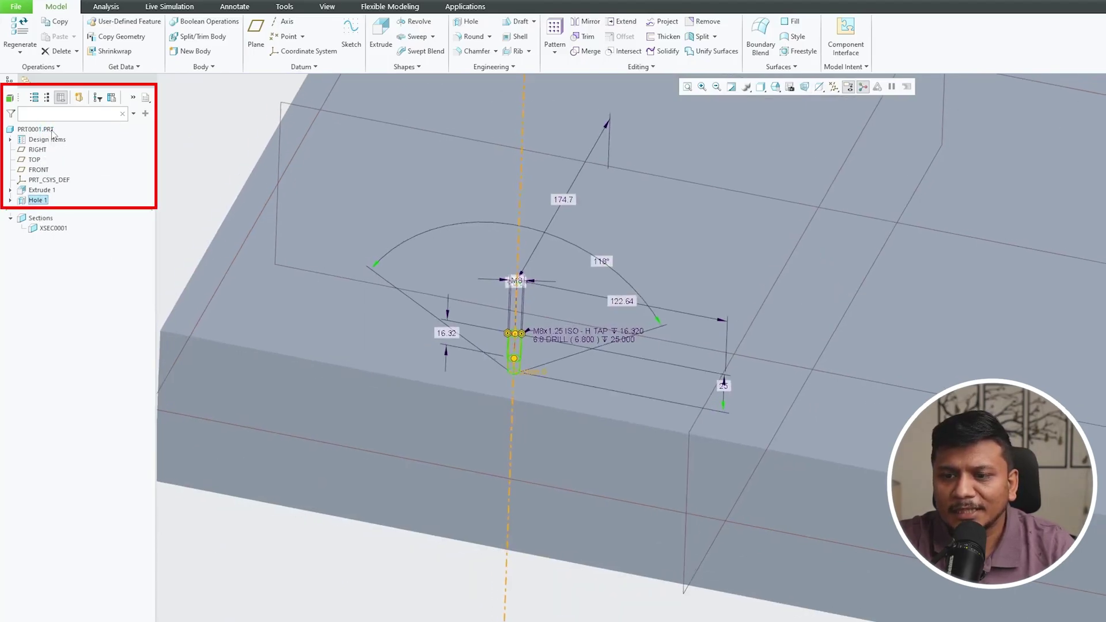
Change the tap depth dimension from 16.32 to 20
{"action": "mouse_move", "coordinate": [797, 410]}
{"action": "middle_mouse_down"}
{"action": "mouse_move", "coordinate": [420, 465]}
{"action": "mouse_move", "coordinate": [500, 482]}
{"action": "mouse_move", "coordinate": [595, 475]}
{"action": "mouse_move", "coordinate": [582, 413]}
{"action": "middle_mouse_up"}
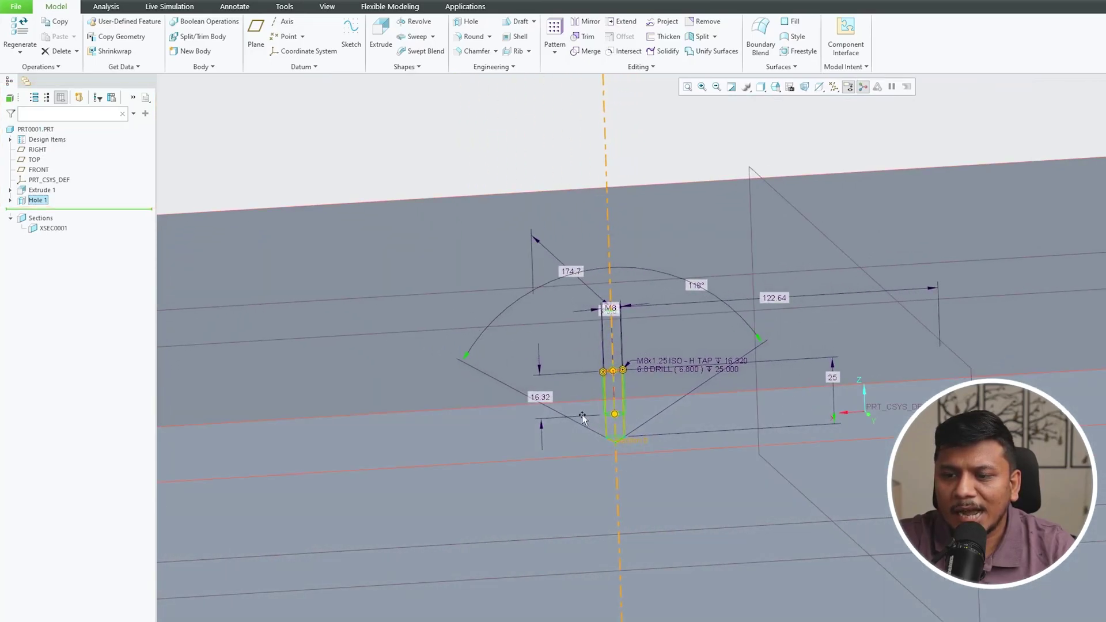
{"action": "double_click", "coordinate": [545, 397]}
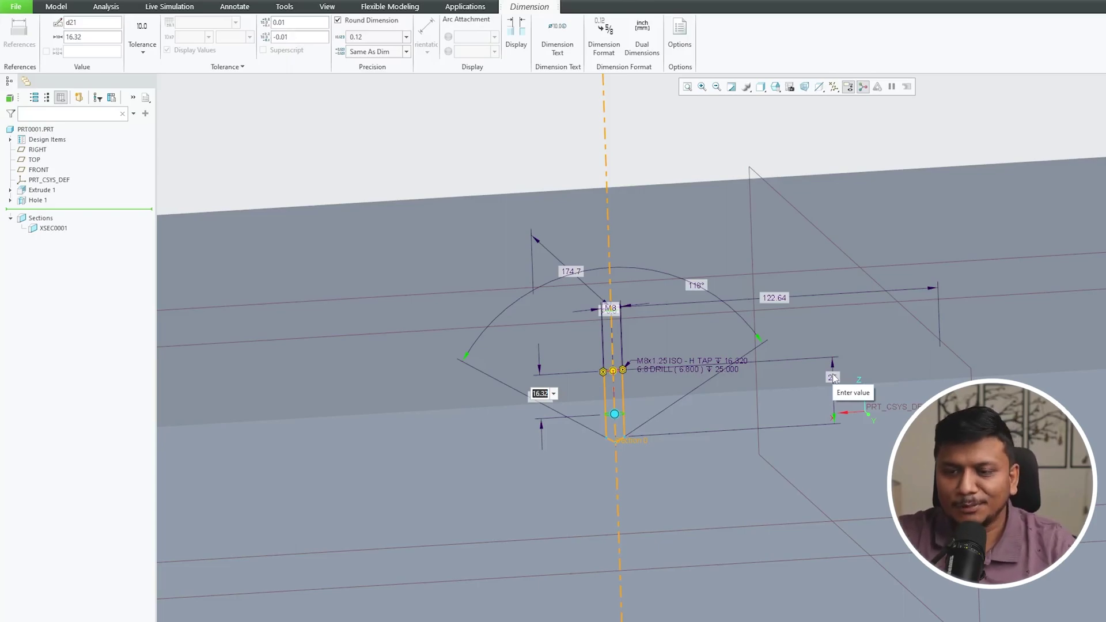
{"action": "type", "text": "20"}
{"action": "key", "text": "Return"}
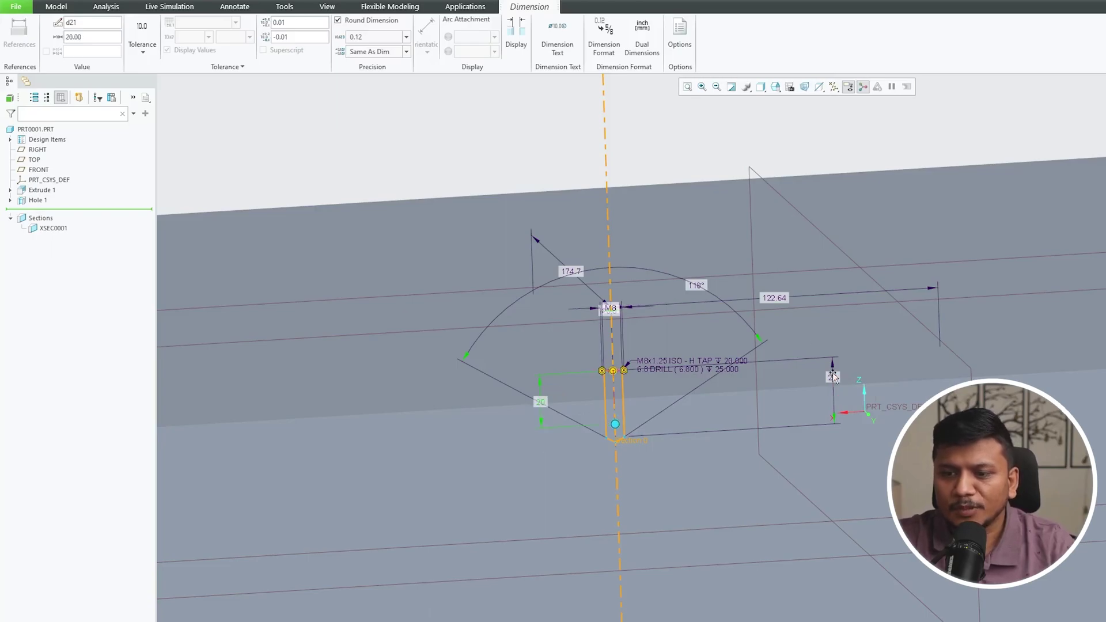
{"action": "mouse_move", "coordinate": [681, 364]}
{"action": "middle_mouse_down"}
{"action": "mouse_move", "coordinate": [557, 299]}
{"action": "mouse_move", "coordinate": [519, 233]}
{"action": "middle_mouse_up"}
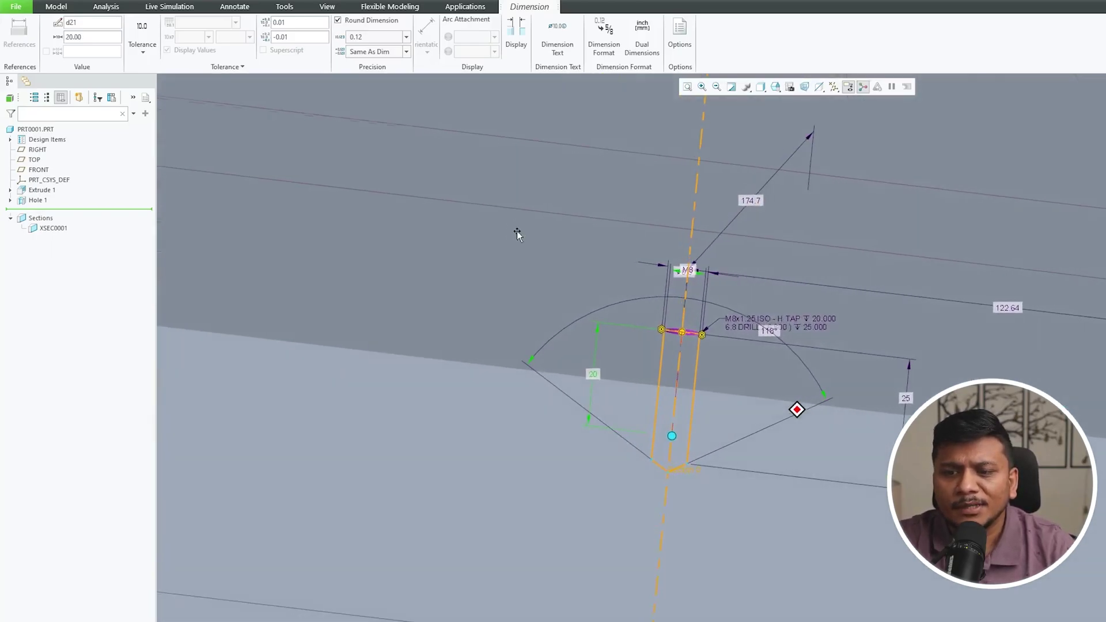
{"action": "left_click", "coordinate": [60, 7]}
Regenerate the part and turn the top face nearly head-on
{"action": "left_click", "coordinate": [21, 26]}
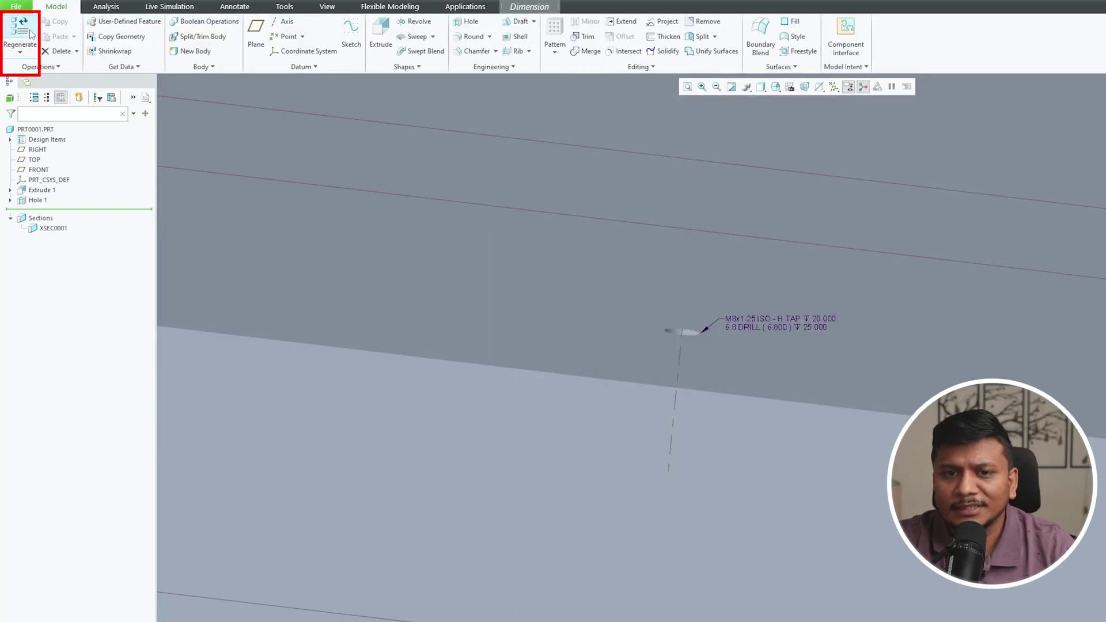
{"action": "scroll", "coordinate": [660, 319], "scroll_direction": "up", "scroll_amount": 3}
{"action": "middle_click_drag", "start_coordinate": [660, 317], "coordinate": [699, 327]}
{"action": "scroll", "coordinate": [588, 354], "scroll_direction": "down", "scroll_amount": 3}
{"action": "middle_click_drag", "start_coordinate": [589, 353], "coordinate": [613, 395]}
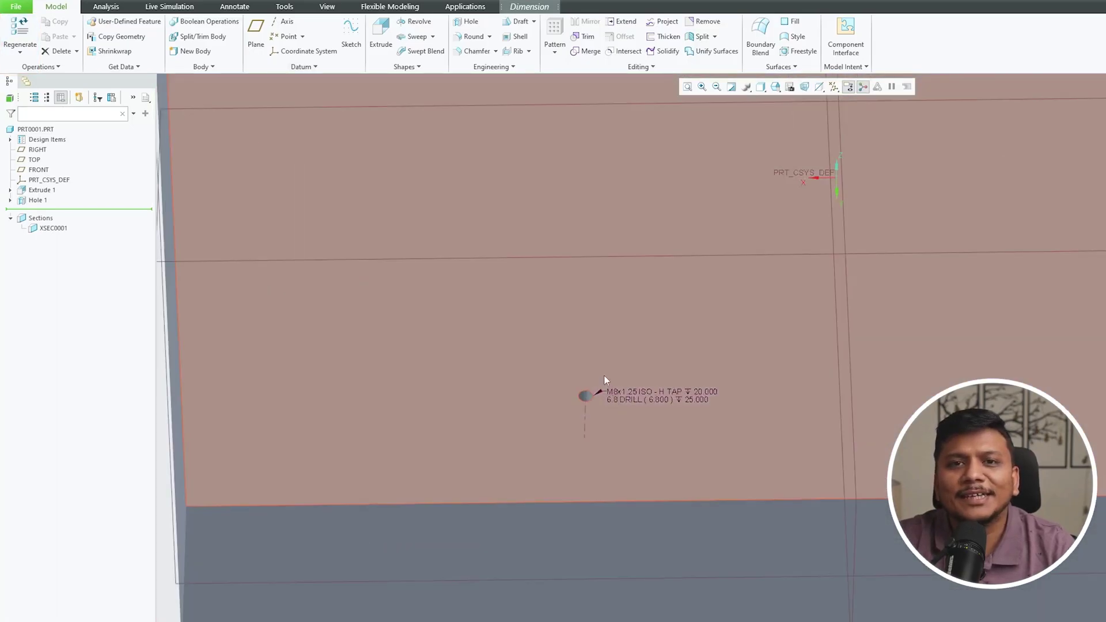
Inspect the callout M8x1.25 ISO - H TAP 20.000, 6.8 DRILL 25.000 from an angled view
{"action": "scroll", "coordinate": [643, 397], "scroll_direction": "up", "scroll_amount": 5}
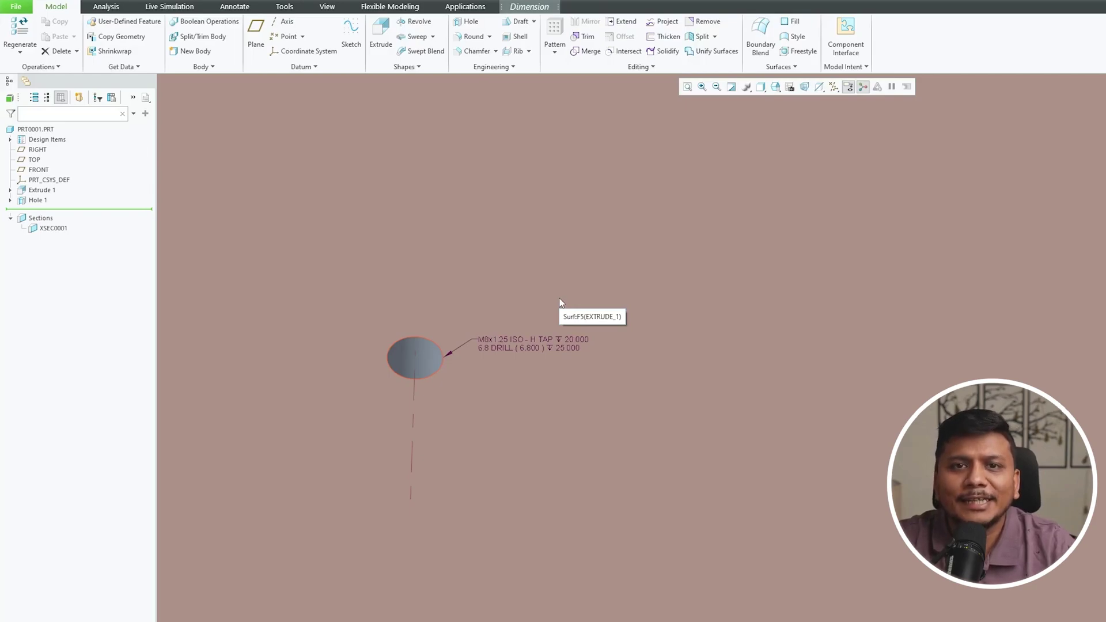
{"action": "scroll", "coordinate": [600, 382], "scroll_direction": "down", "scroll_amount": 3}
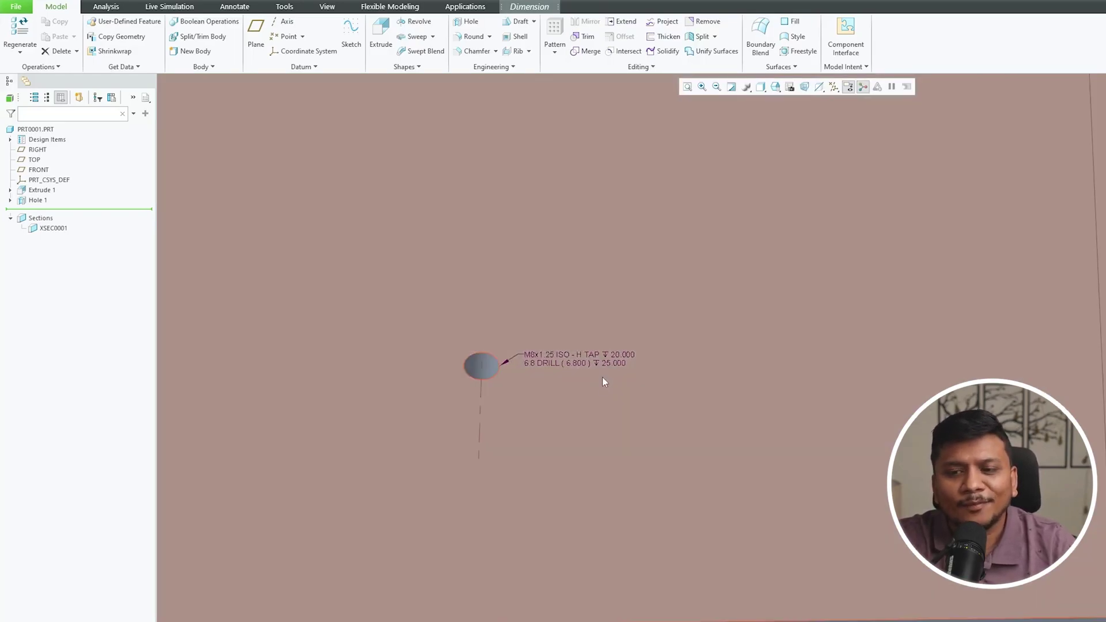
{"action": "scroll", "coordinate": [607, 373], "scroll_direction": "down", "scroll_amount": 5}
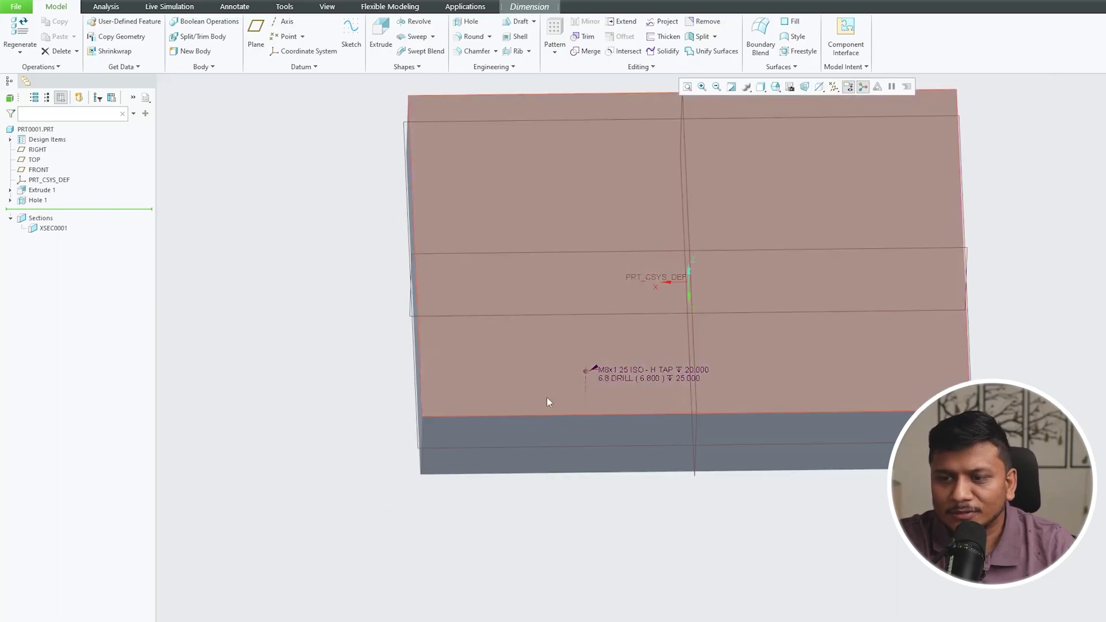
{"action": "scroll", "coordinate": [550, 398], "scroll_direction": "up", "scroll_amount": 3}
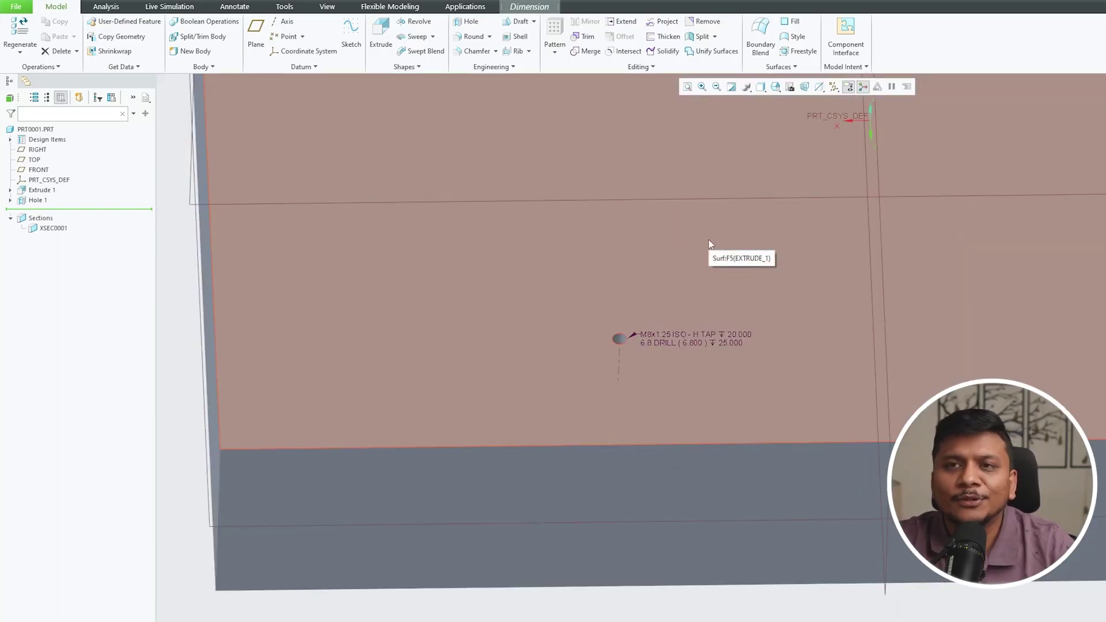
{"action": "scroll", "coordinate": [676, 401], "scroll_direction": "down", "scroll_amount": 4}
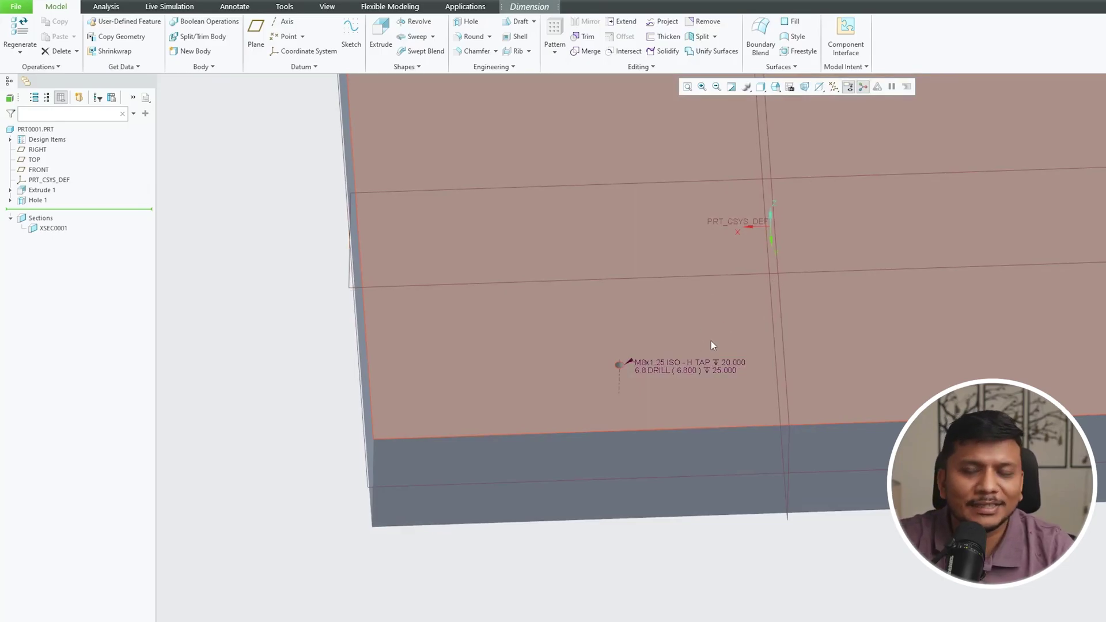
{"action": "middle_click_drag", "start_coordinate": [724, 328], "coordinate": [571, 207]}
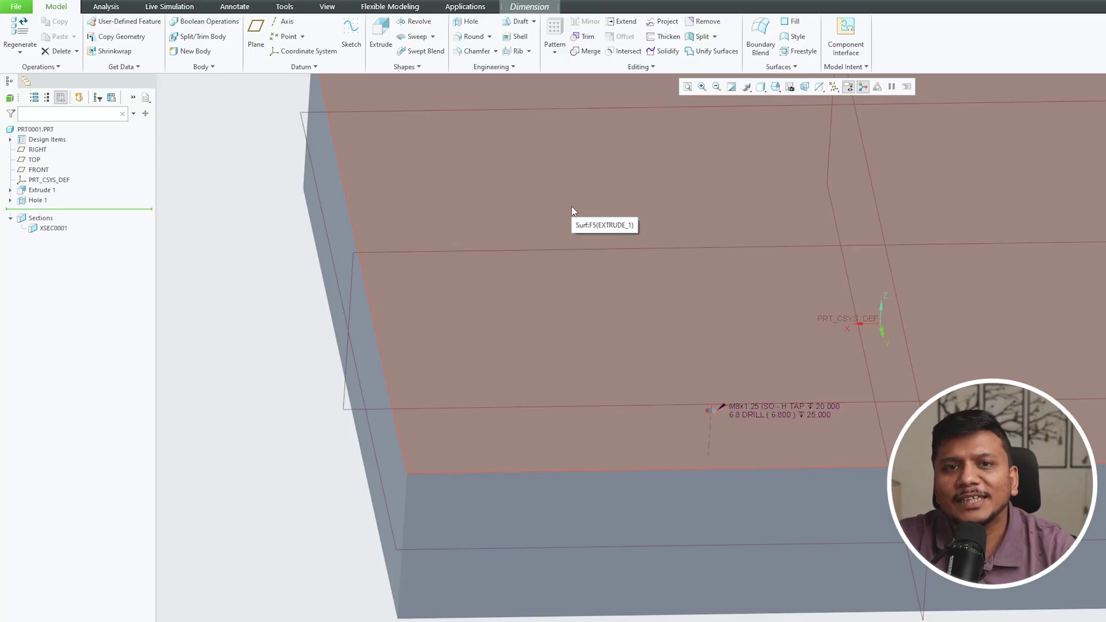